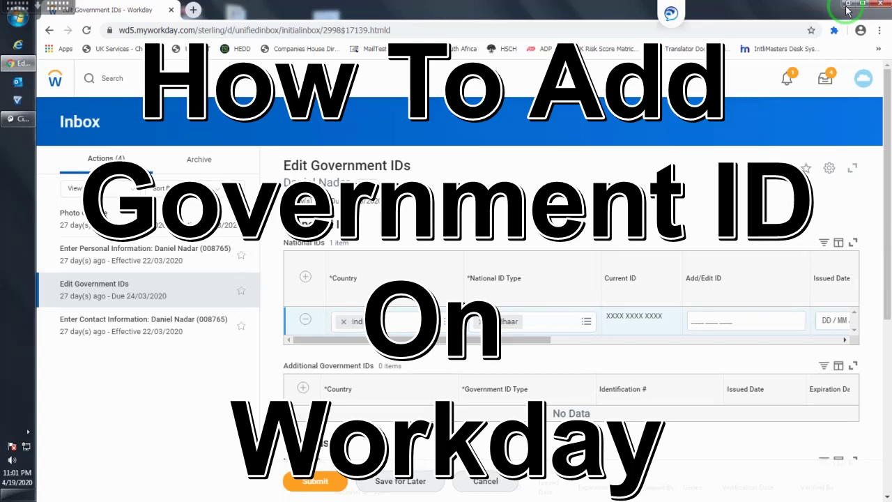
# Step: Restore the browser and refresh the Workday inbox to show its four pending actions
pyautogui.click(847, 8)
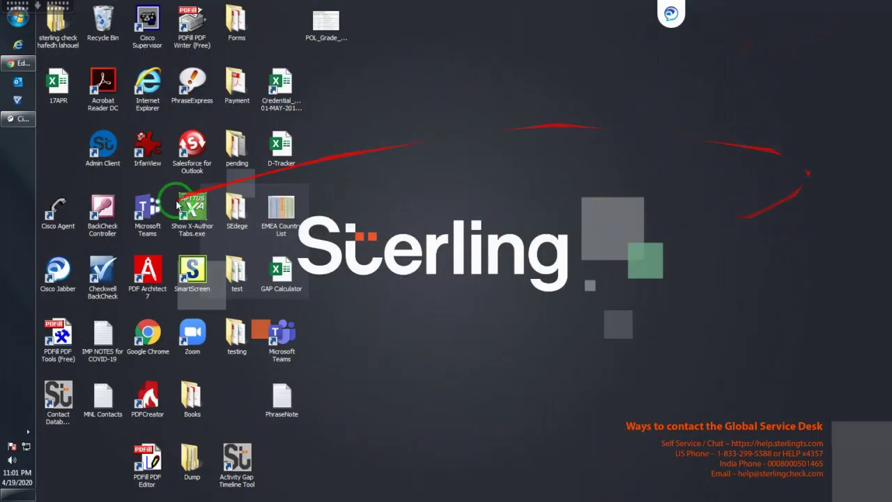
pyautogui.click(20, 64)
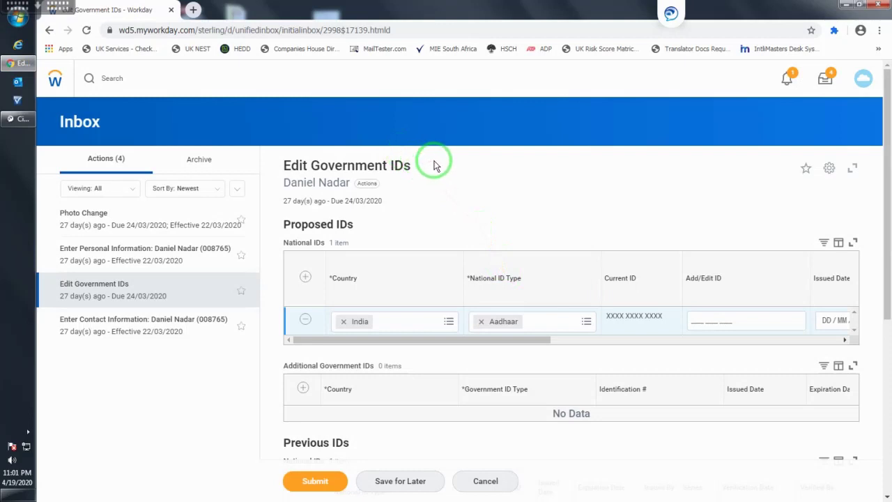
pyautogui.click(822, 80)
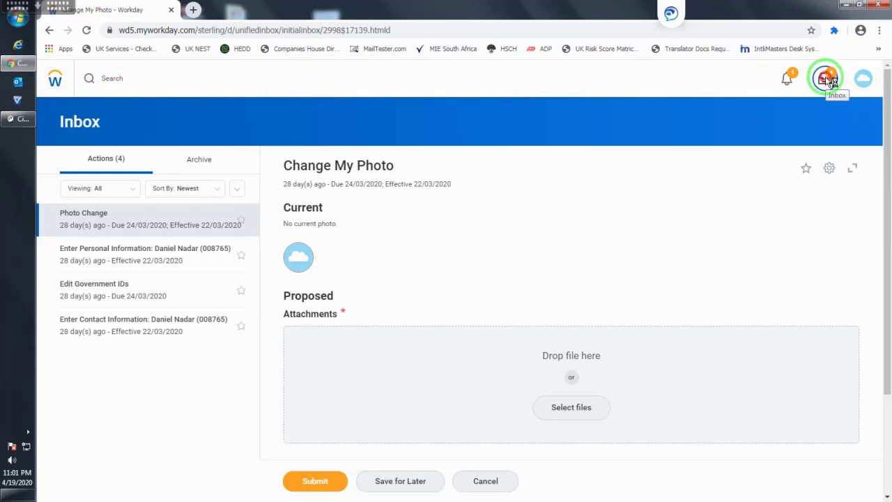
pyautogui.click(828, 79)
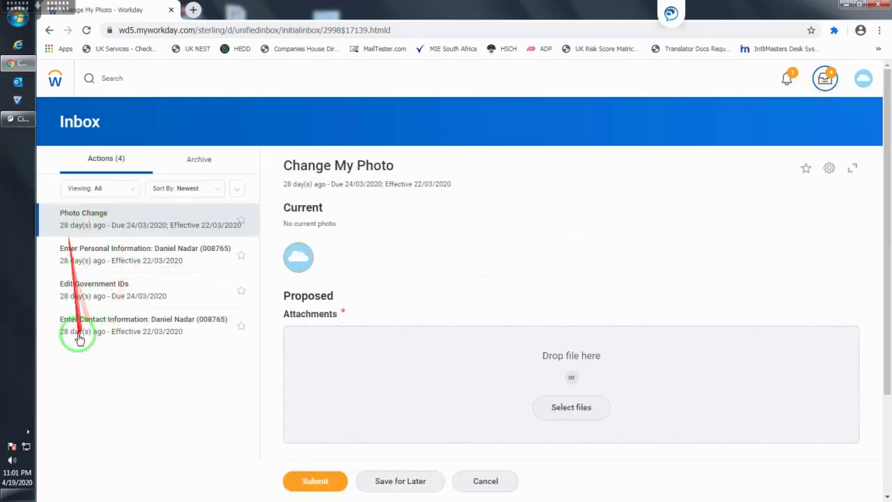
pyautogui.click(101, 293)
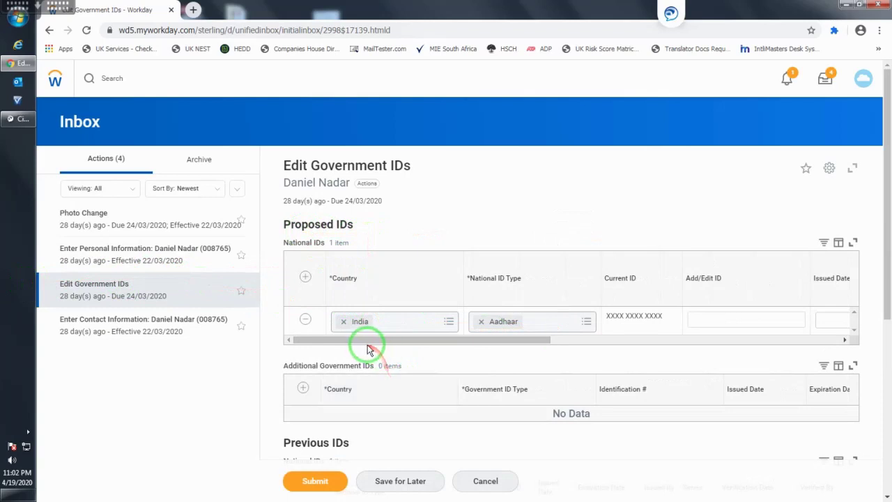
pyautogui.moveTo(376, 335)
pyautogui.mouseDown()
pyautogui.moveTo(409, 352)
pyautogui.moveTo(488, 352)
pyautogui.moveTo(505, 343)
pyautogui.mouseUp()
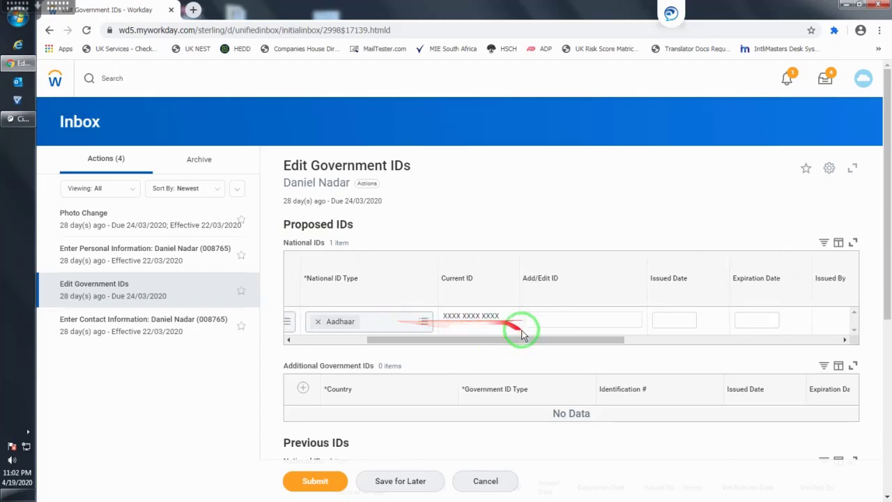
pyautogui.moveTo(570, 343); pyautogui.dragTo(584, 343)
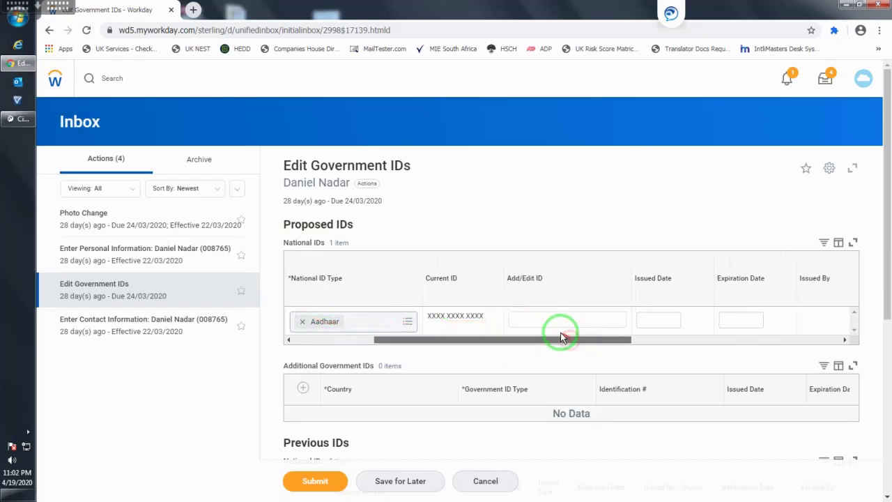
pyautogui.click(499, 319)
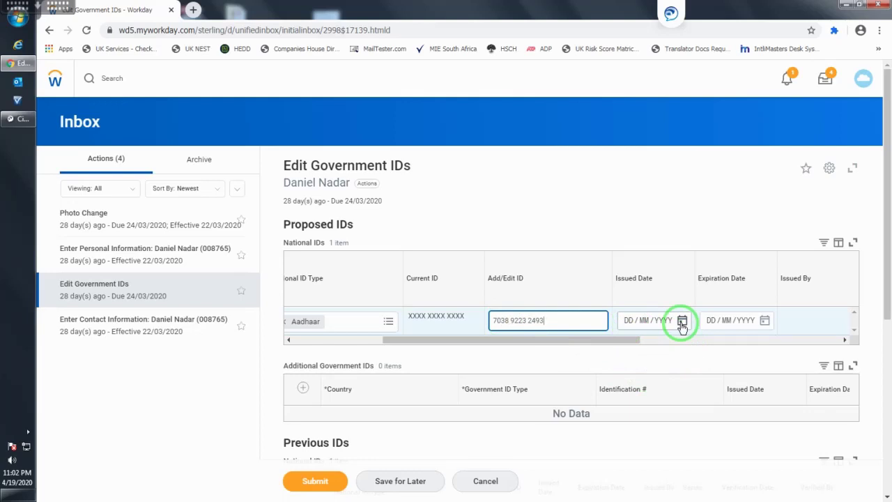
# Step: Set the Aadhaar issued date to 20/06/1996 and expiration date to 20/06/2099
pyautogui.click(682, 322)
pyautogui.click(680, 341)
pyautogui.click(679, 341)
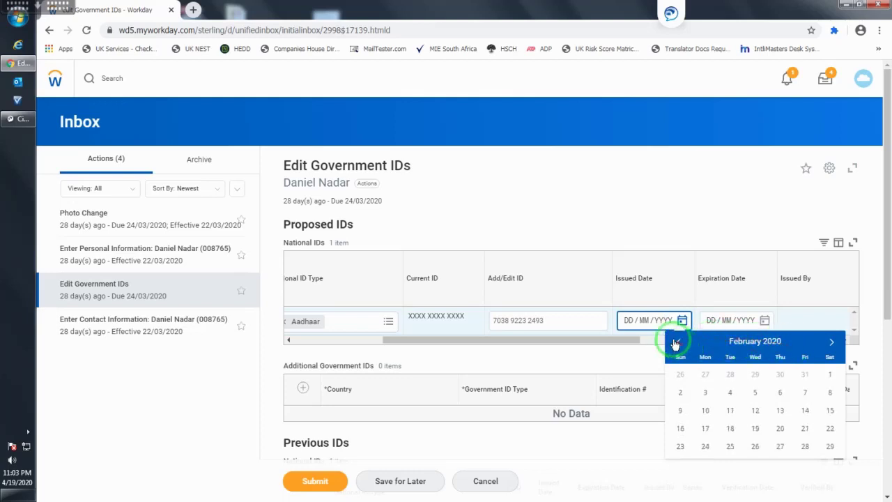
pyautogui.click(629, 325)
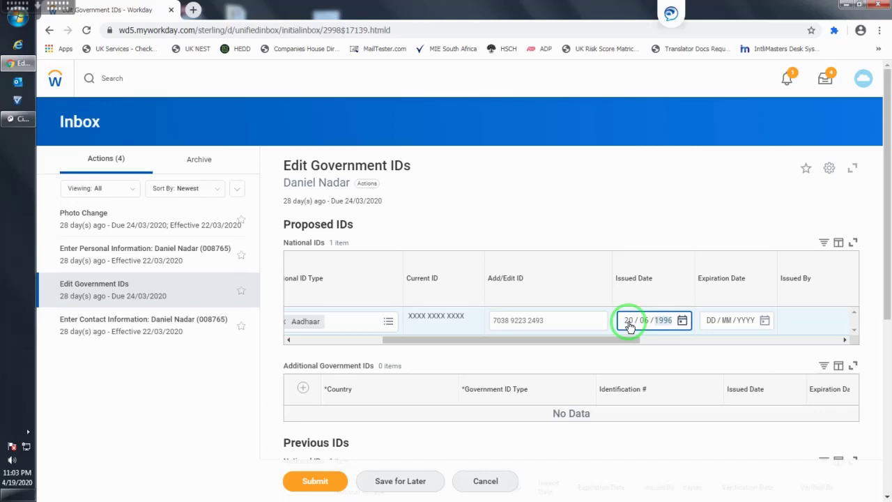
pyautogui.press('Tab')
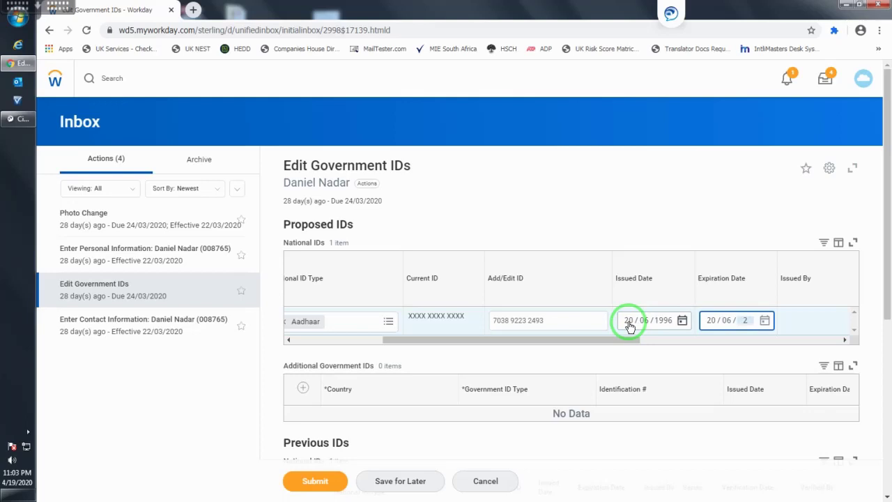
pyautogui.click(733, 331)
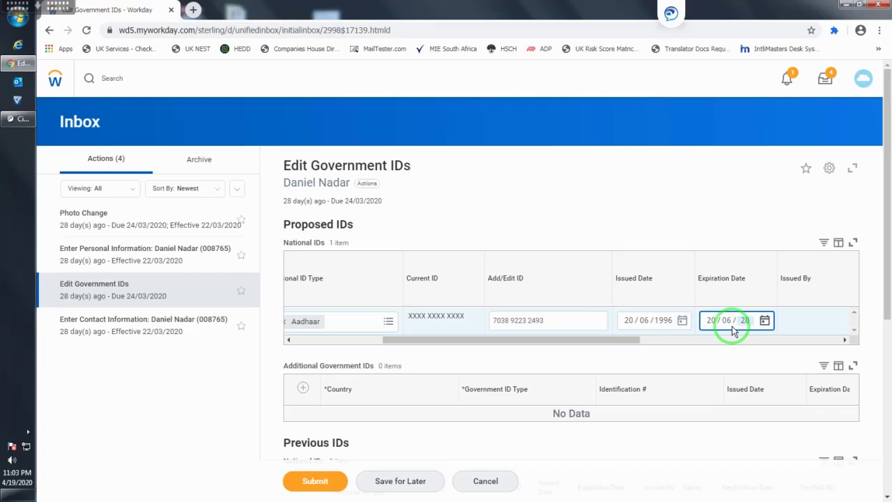
pyautogui.write('99')
pyautogui.moveTo(631, 340)
pyautogui.mouseDown()
pyautogui.moveTo(708, 351)
pyautogui.moveTo(817, 346)
pyautogui.mouseUp()
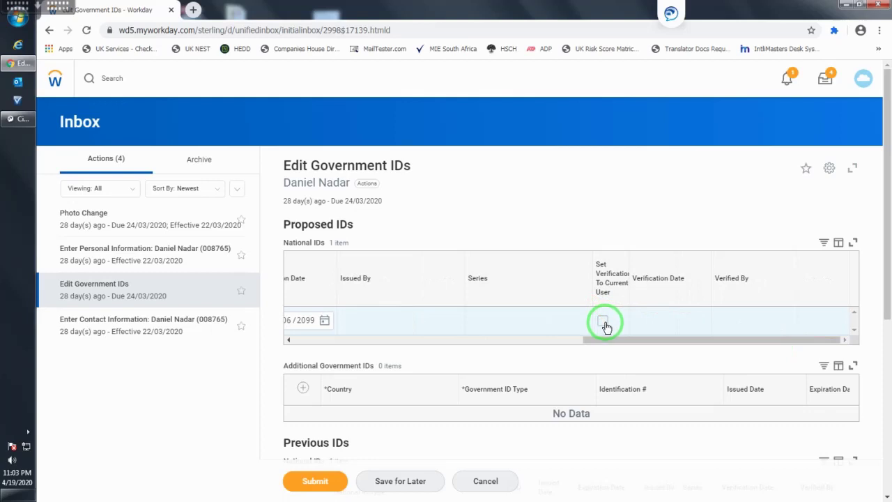
# Step: Set Aadhaar verification to the current user, dated 19/04/2020
pyautogui.click(604, 321)
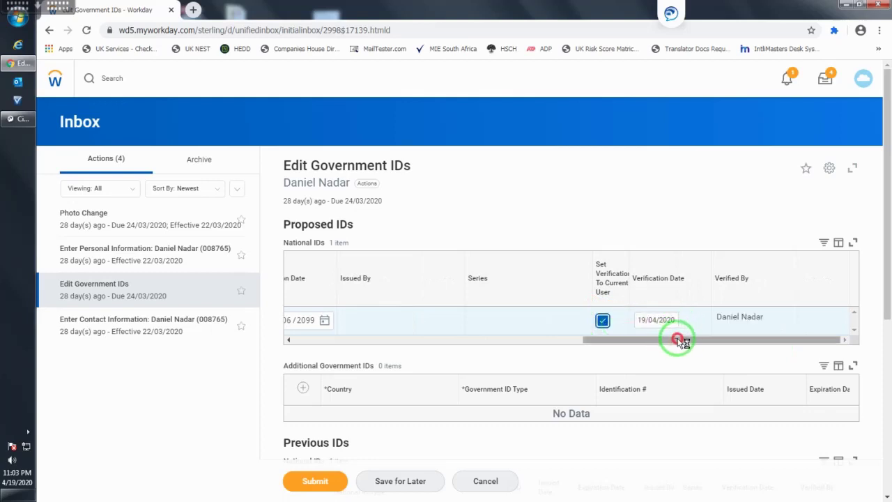
pyautogui.moveTo(699, 338); pyautogui.dragTo(828, 259)
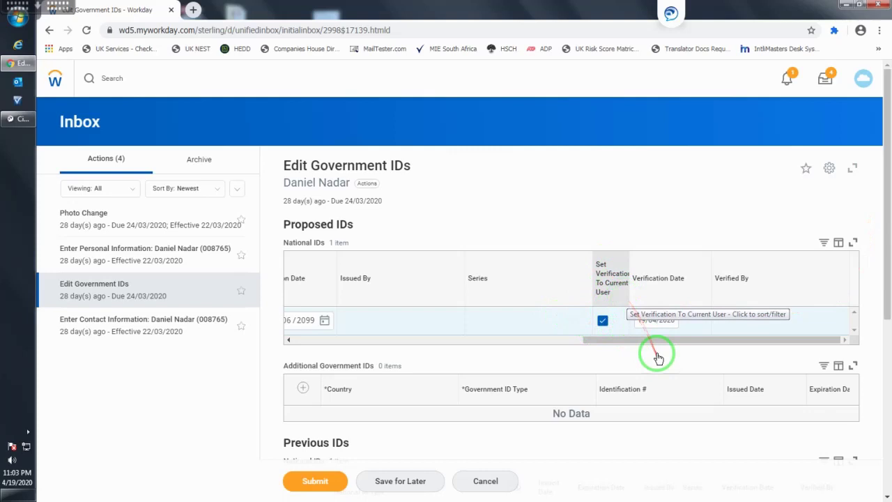
pyautogui.moveTo(648, 338); pyautogui.dragTo(658, 294)
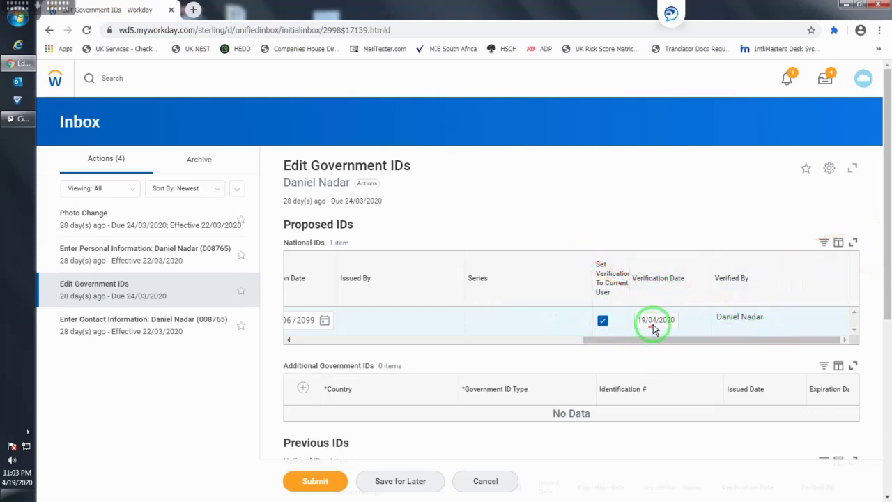
pyautogui.moveTo(674, 324); pyautogui.dragTo(822, 320)
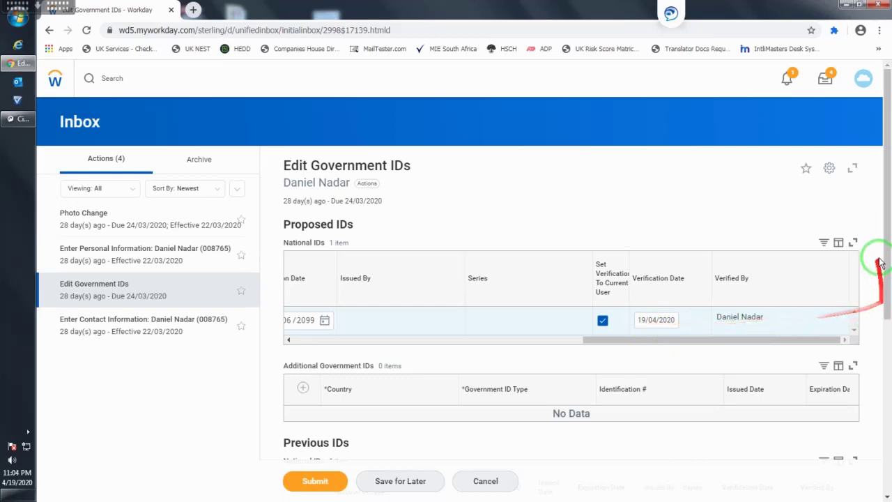
pyautogui.moveTo(885, 277); pyautogui.dragTo(868, 432)
# Step: Submit, review the error requiring a PAN for India, and expand Details and Process
pyautogui.click(325, 484)
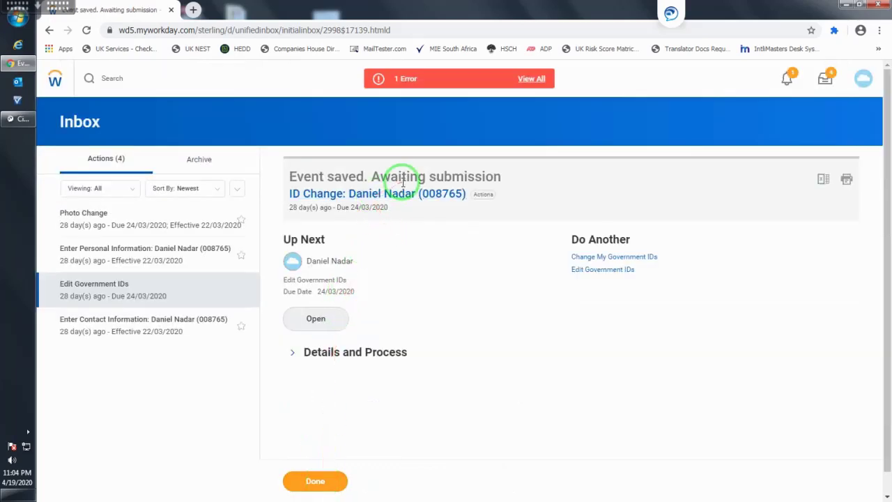
pyautogui.click(534, 82)
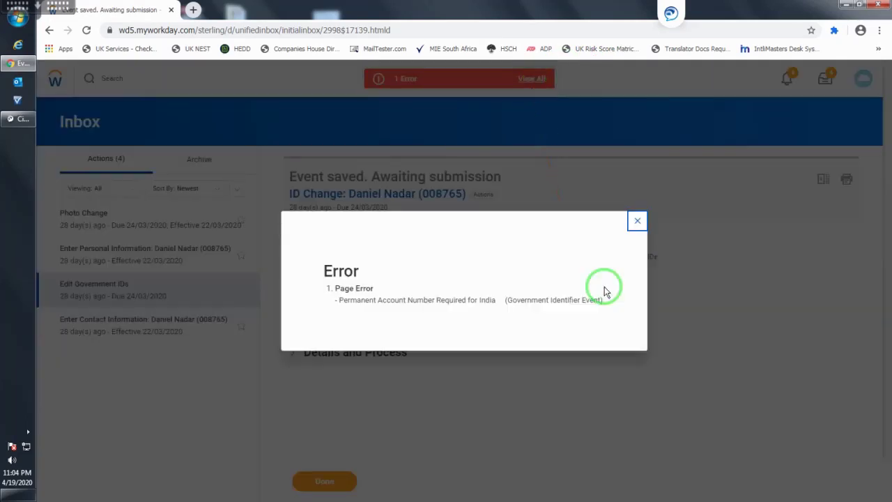
pyautogui.click(635, 223)
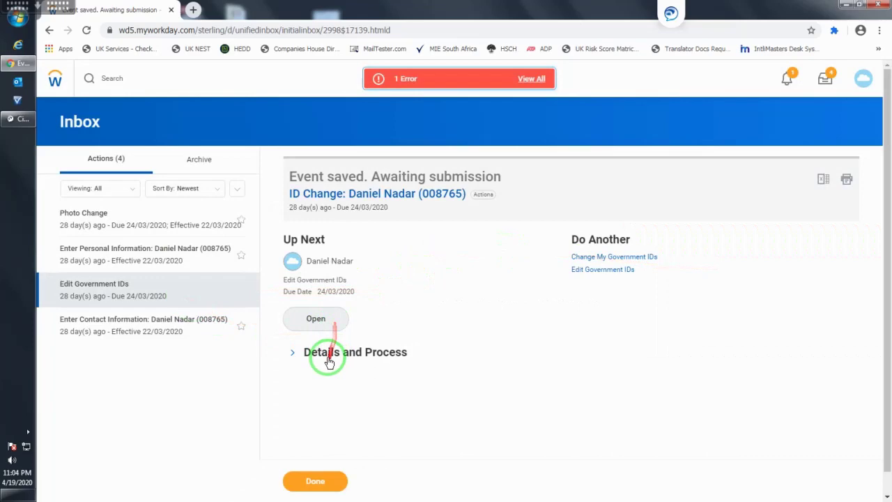
pyautogui.click(314, 352)
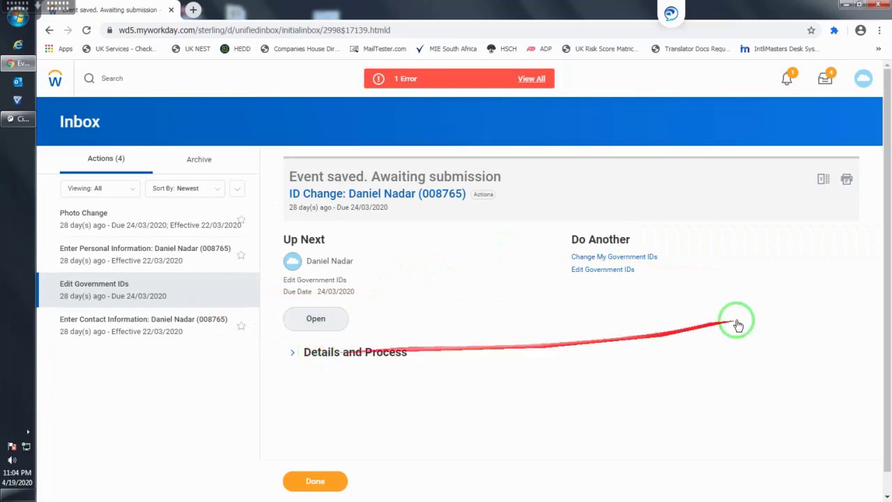
pyautogui.click(602, 269)
pyautogui.moveTo(886, 202); pyautogui.dragTo(887, 193)
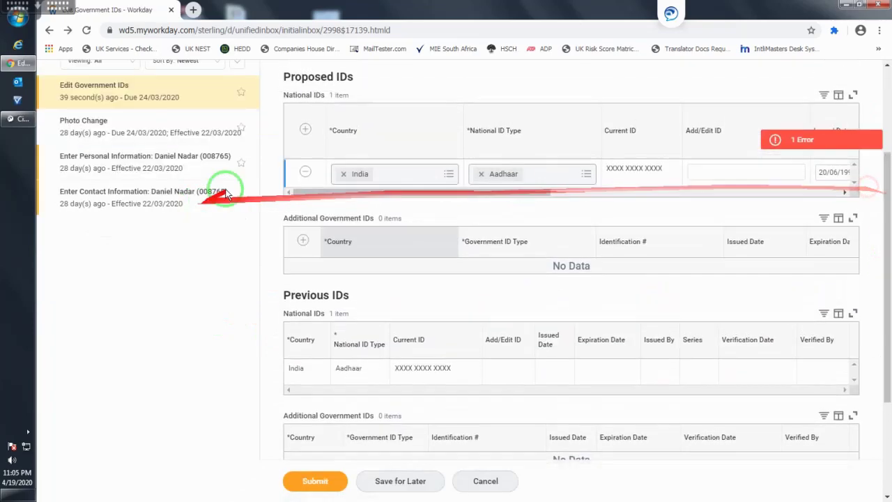
pyautogui.click(305, 131)
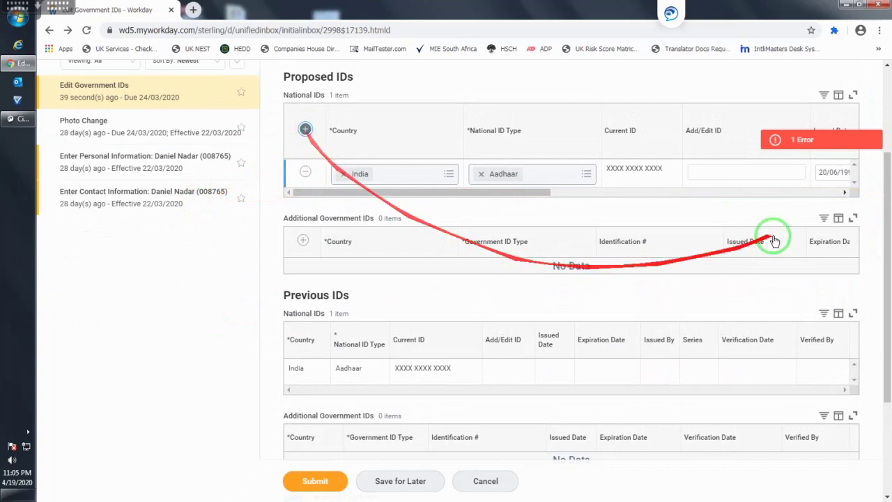
pyautogui.click(345, 175)
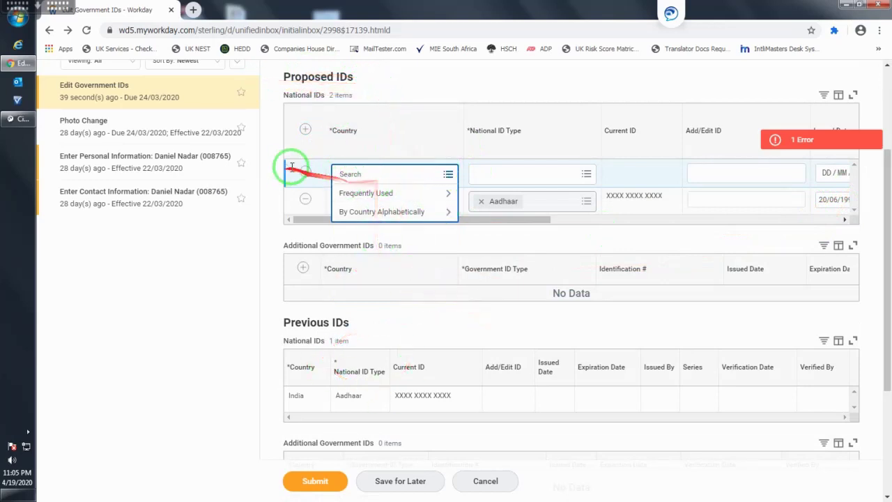
pyautogui.click(388, 197)
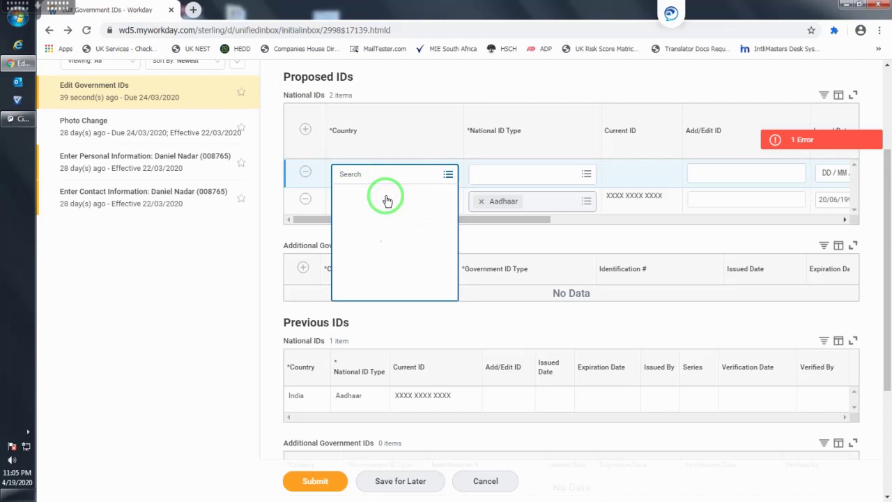
pyautogui.click(368, 292)
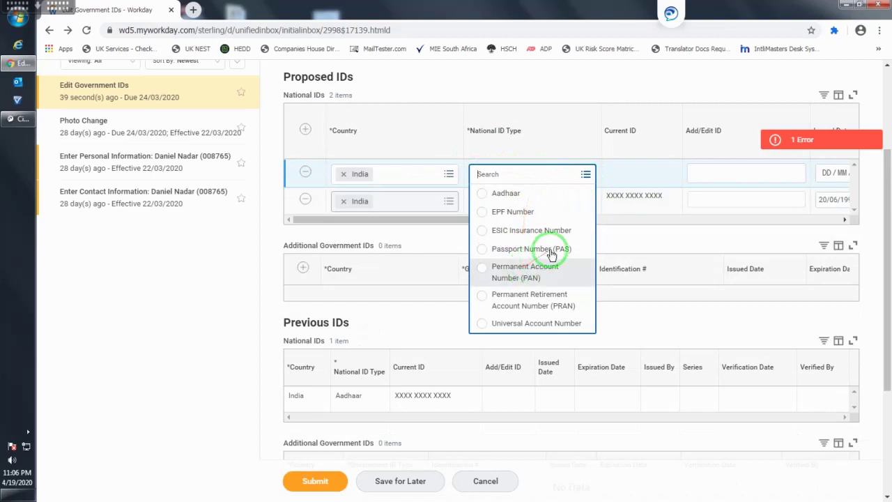
pyautogui.click(547, 270)
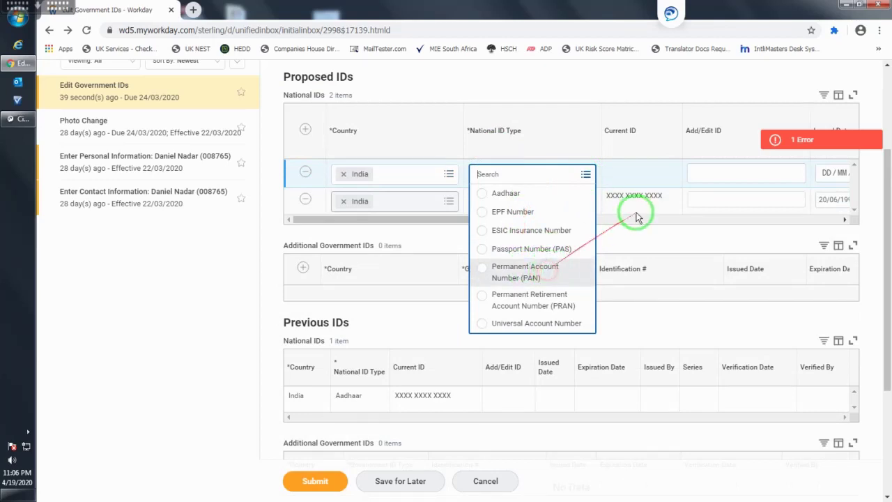
pyautogui.click(729, 170)
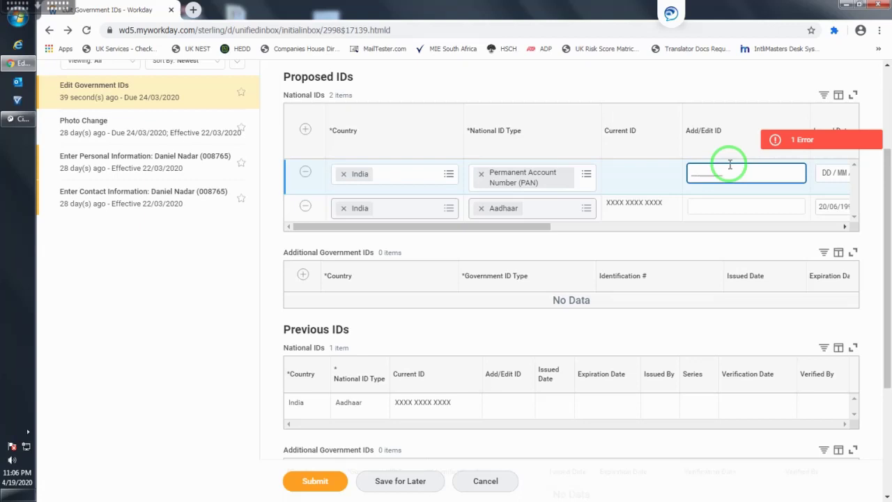
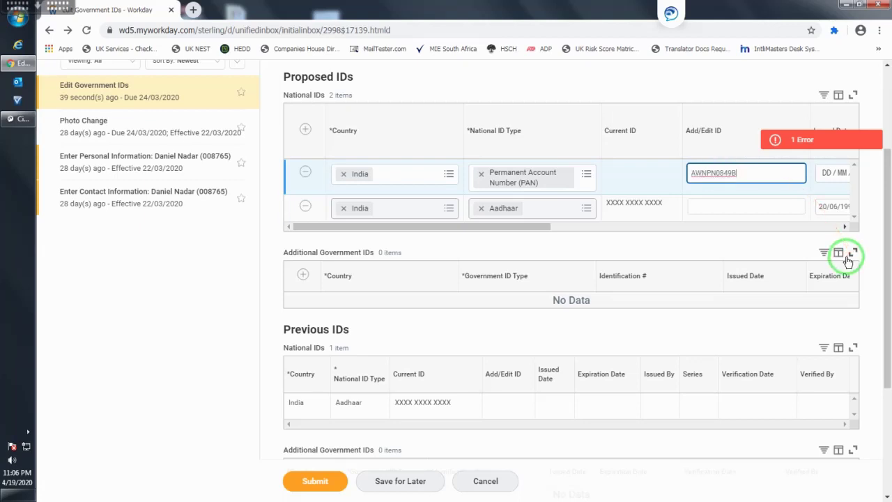
pyautogui.moveTo(832, 169)
pyautogui.mouseDown()
pyautogui.moveTo(674, 235)
pyautogui.moveTo(491, 266)
pyautogui.mouseUp()
pyautogui.moveTo(494, 227)
pyautogui.mouseDown()
pyautogui.moveTo(561, 234)
pyautogui.moveTo(602, 258)
pyautogui.mouseUp()
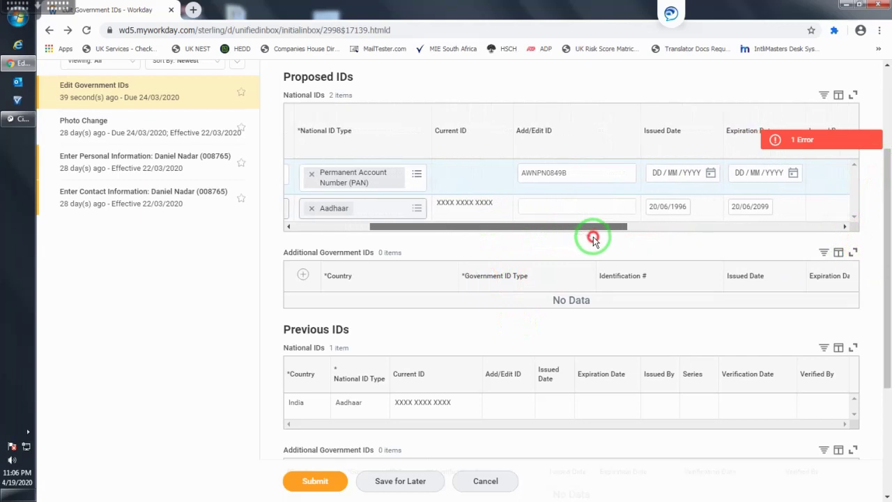
# Step: Enter PAN issued date 20/06/1996 and expiration date 20/06/2099
pyautogui.click(629, 176)
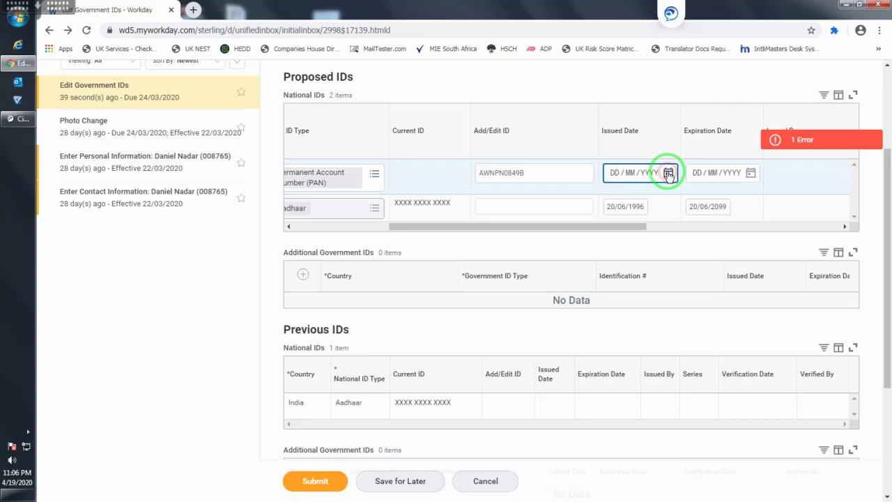
pyautogui.click(612, 172)
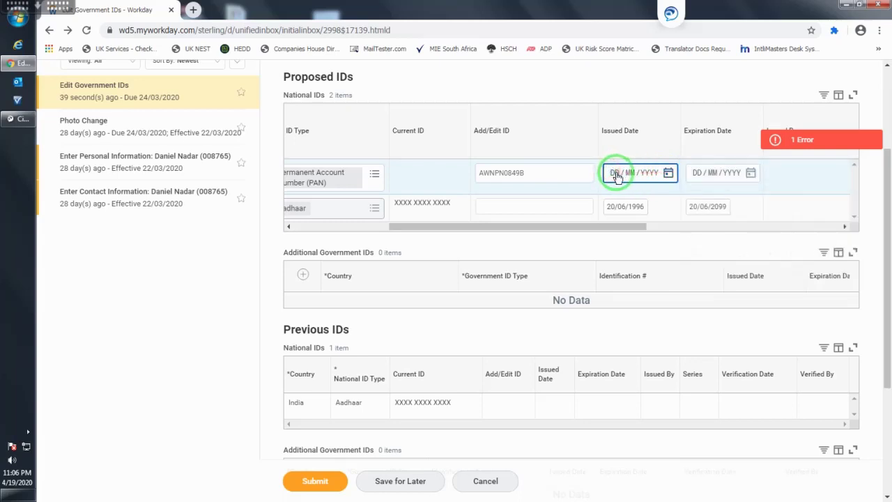
pyautogui.write('20')
pyautogui.press('Tab')
pyautogui.write('06')
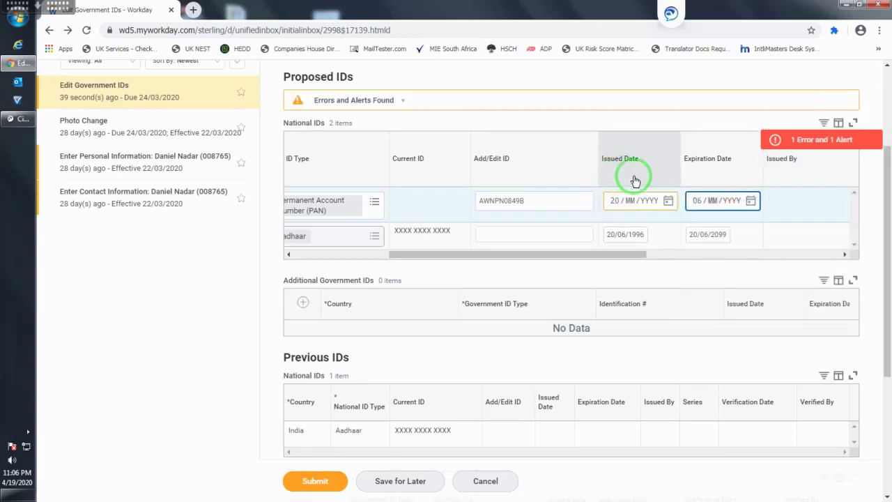
pyautogui.click(633, 201)
pyautogui.write('06')
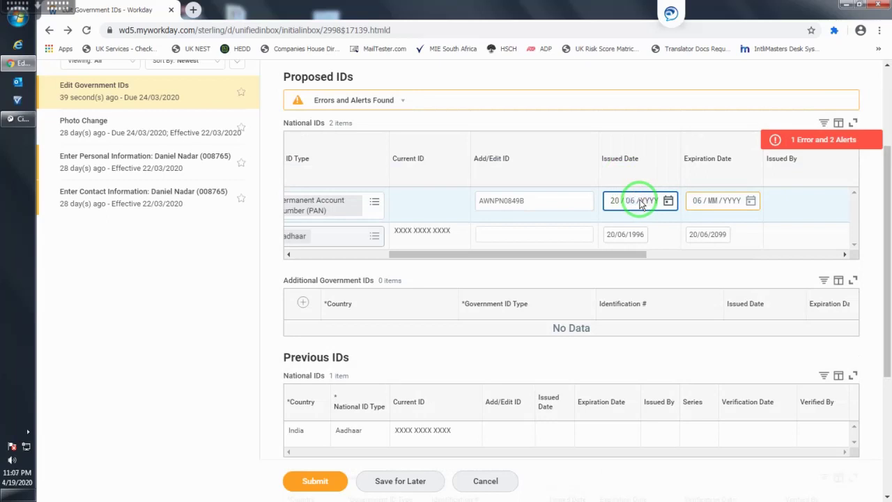
pyautogui.write('1996')
pyautogui.click(705, 205)
pyautogui.write('2')
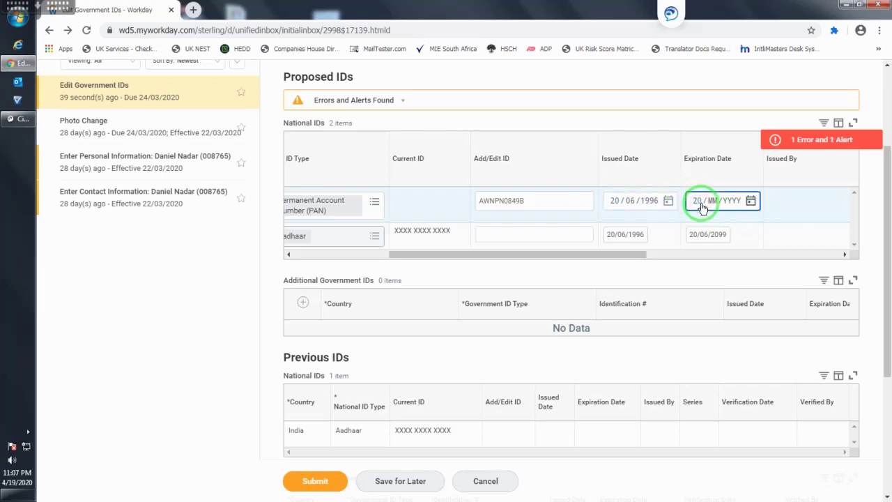
pyautogui.write('06 / 20')
pyautogui.write('99')
pyautogui.click(617, 269)
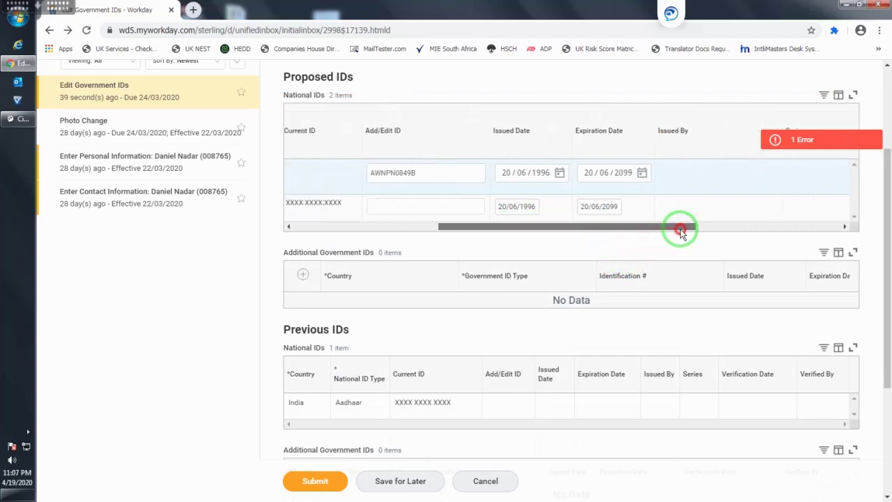
pyautogui.moveTo(604, 230); pyautogui.dragTo(814, 228)
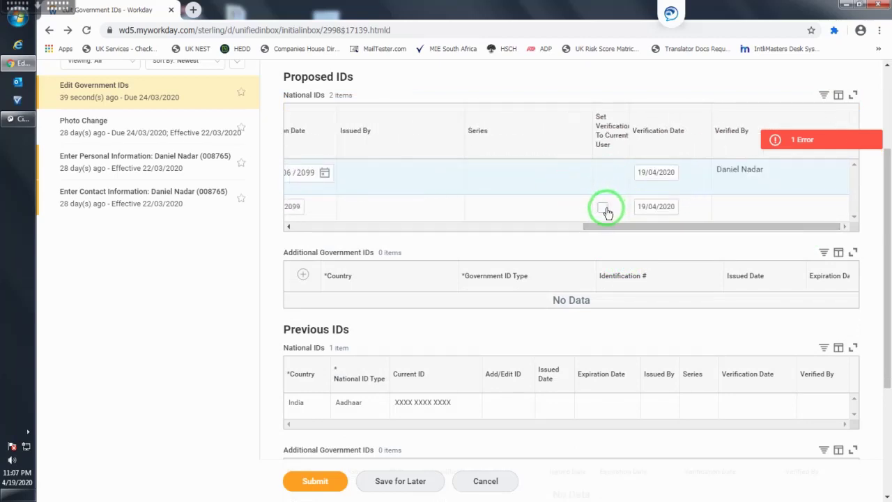
pyautogui.click(603, 207)
pyautogui.click(605, 173)
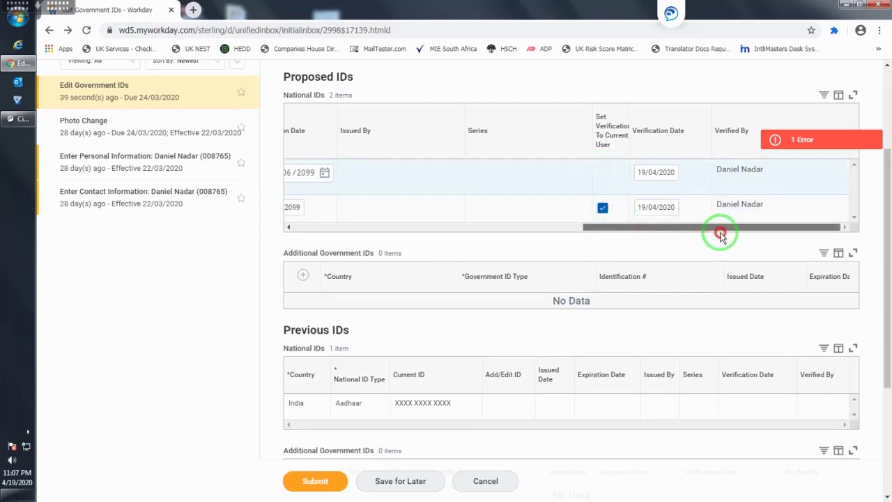
pyautogui.click(604, 209)
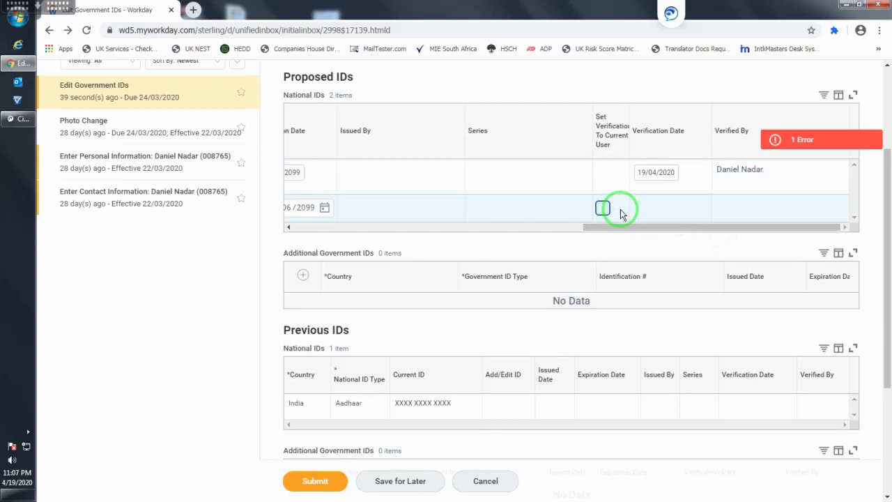
pyautogui.click(602, 208)
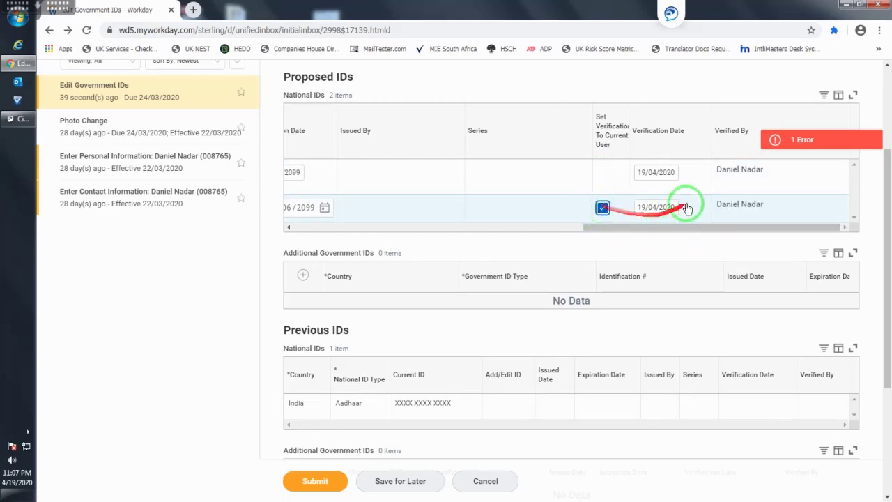
pyautogui.click(319, 483)
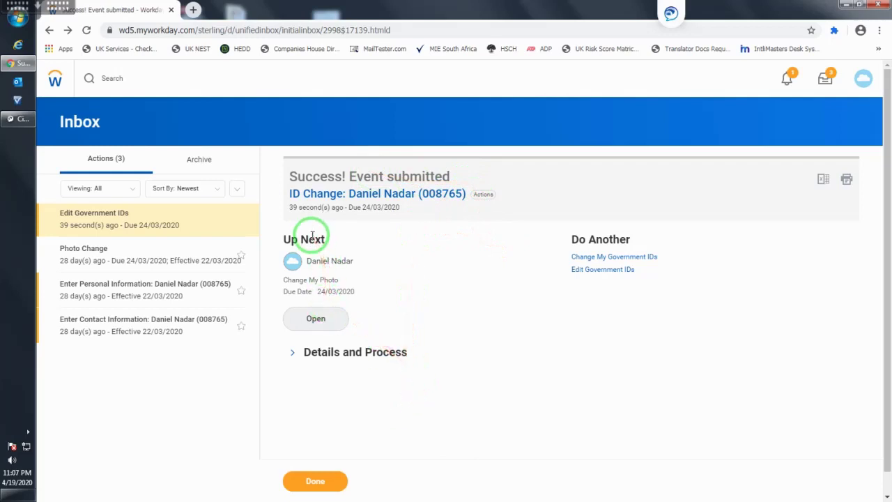
# Step: Open the Photo Change inbox item via Enter Personal Information to show Change My Photo
pyautogui.click(126, 291)
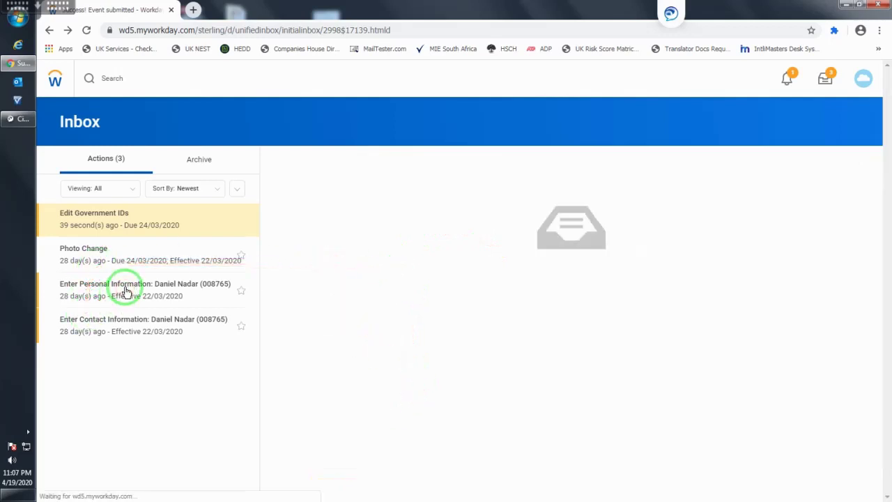
pyautogui.click(90, 257)
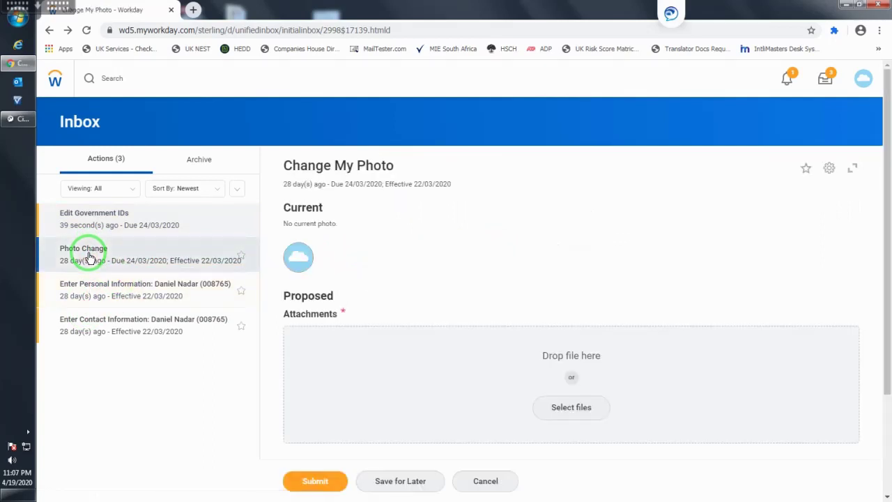